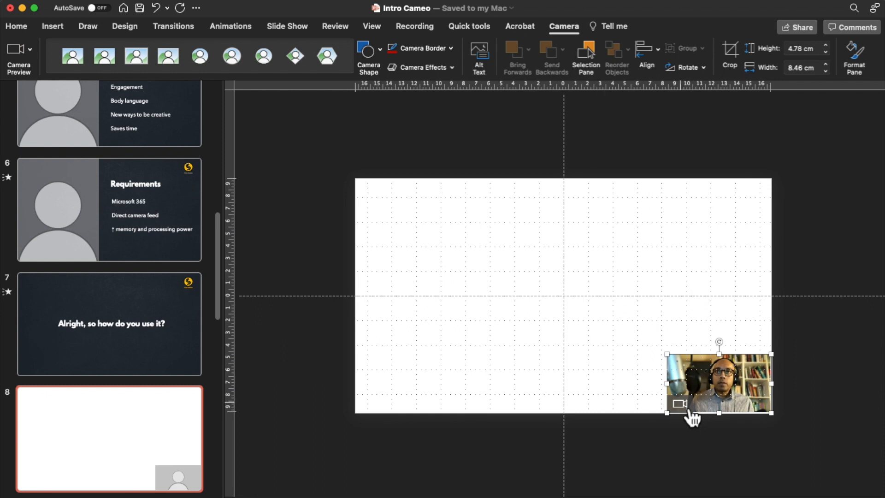
- Toggle the camera preview off and on again, and view the list of available camera sources without changing the selection
{"action": "left_click", "coordinate": [688, 410]}
{"action": "left_click", "coordinate": [688, 410]}
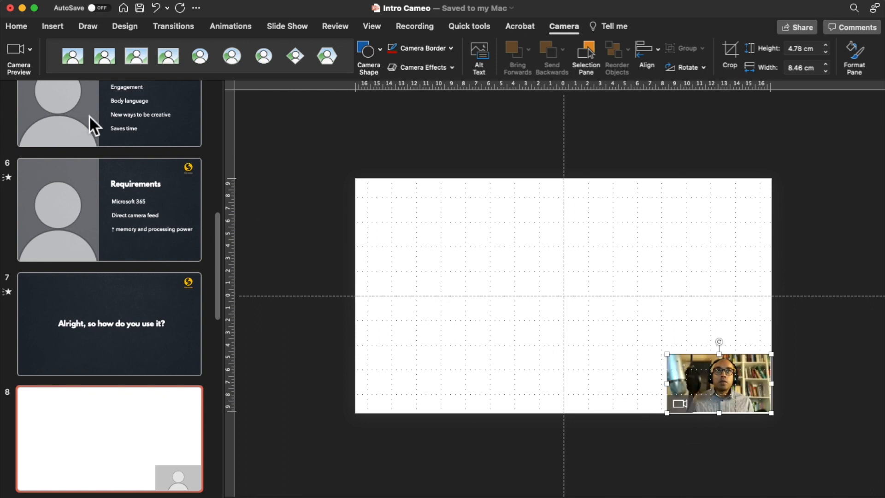
{"action": "left_click", "coordinate": [14, 53]}
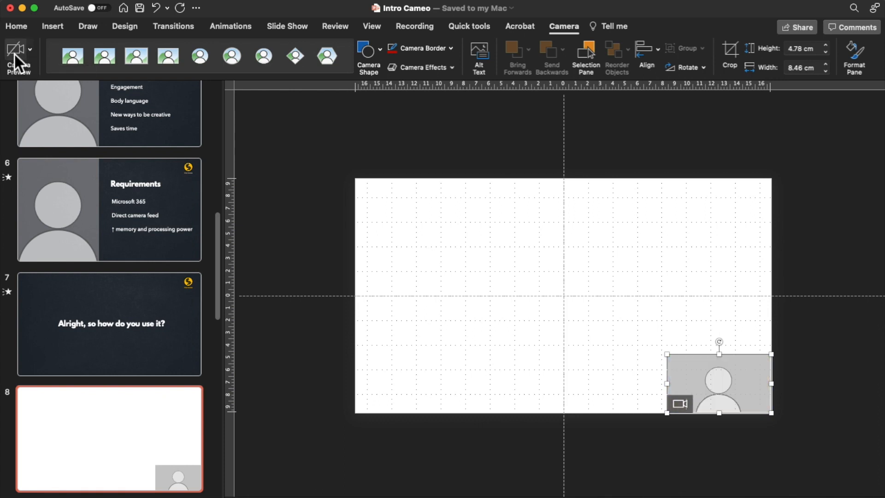
{"action": "left_click", "coordinate": [14, 53]}
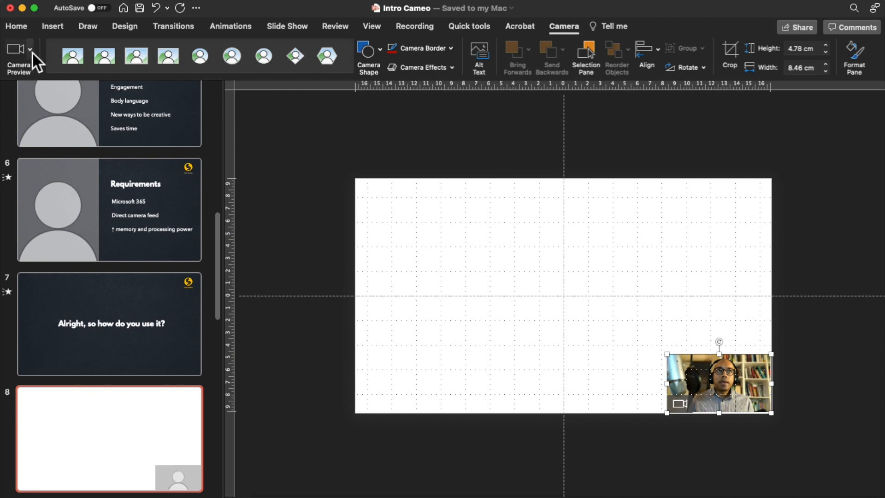
{"action": "left_click", "coordinate": [30, 51]}
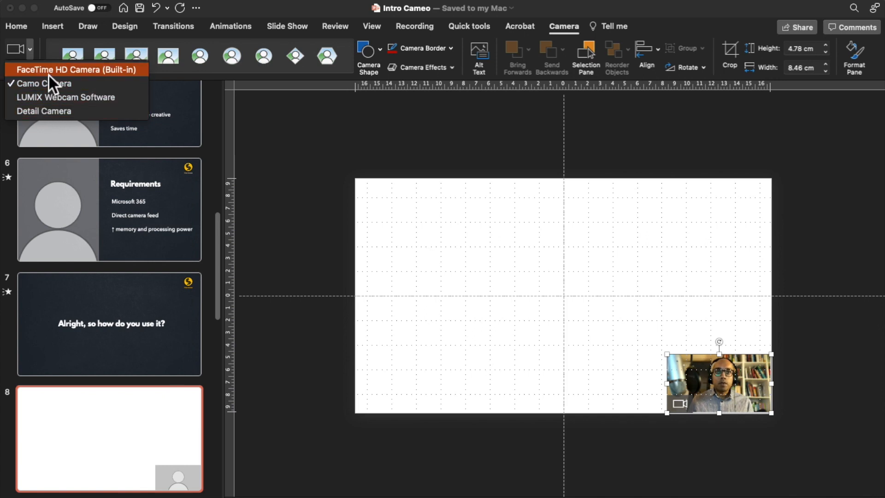
{"action": "left_click", "coordinate": [34, 46]}
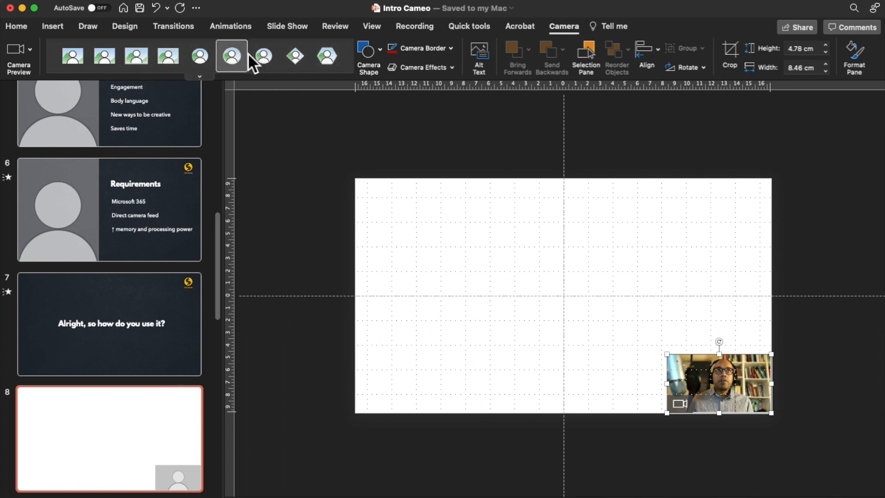
- Try the circle, hexagon and Soft Edge Circle camera styles on the camera feed of slide 8
{"action": "left_click", "coordinate": [201, 57]}
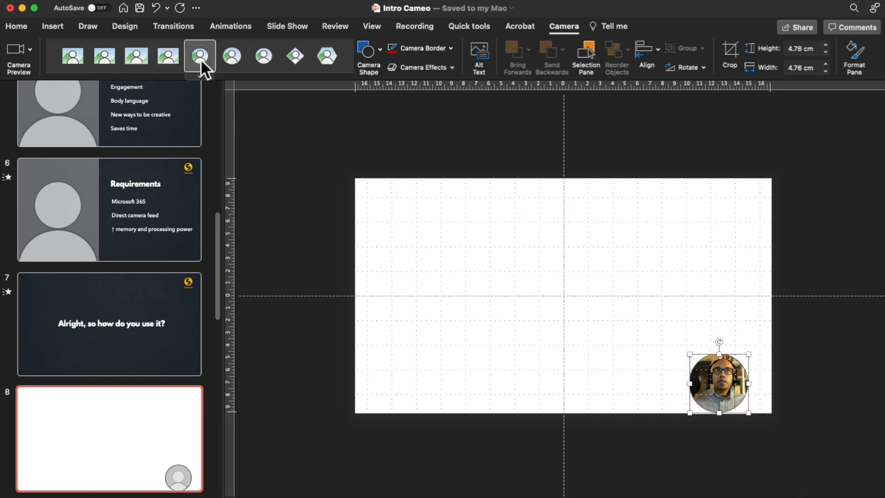
{"action": "left_click", "coordinate": [322, 55]}
{"action": "left_click", "coordinate": [296, 55]}
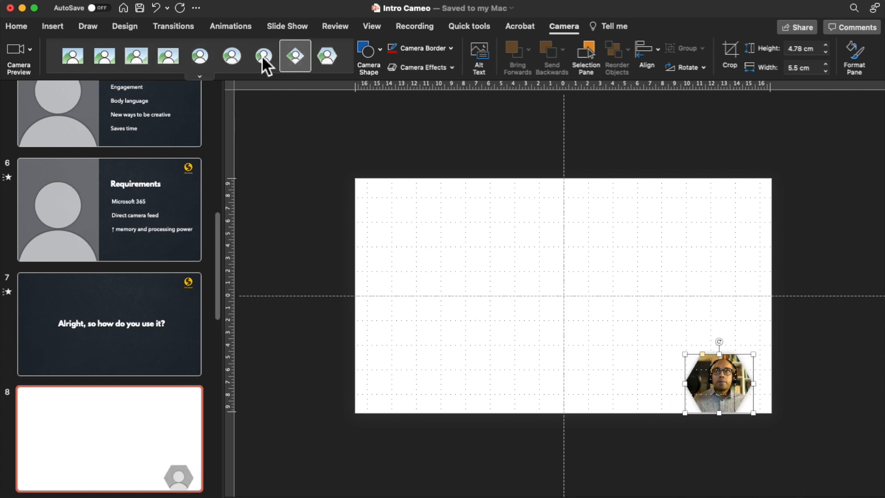
{"action": "left_click", "coordinate": [229, 58]}
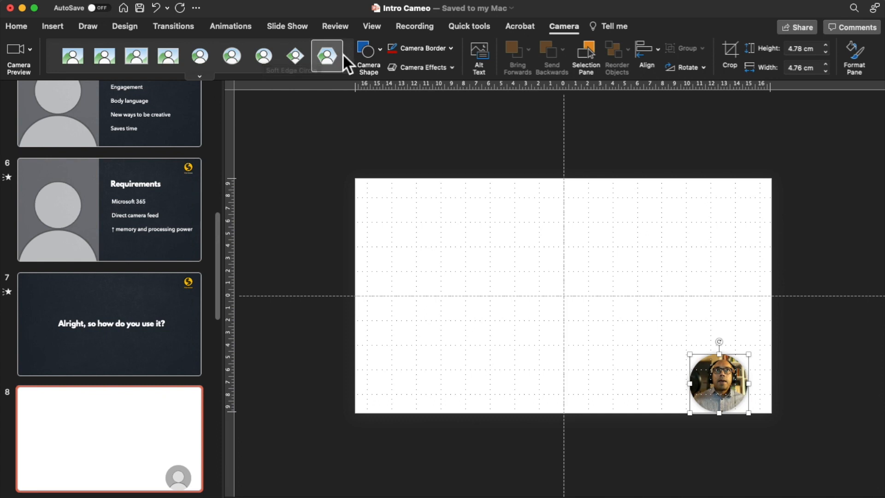
- Change the camera feed's shape to a heart and, after that, to a sun
{"action": "left_click", "coordinate": [380, 50]}
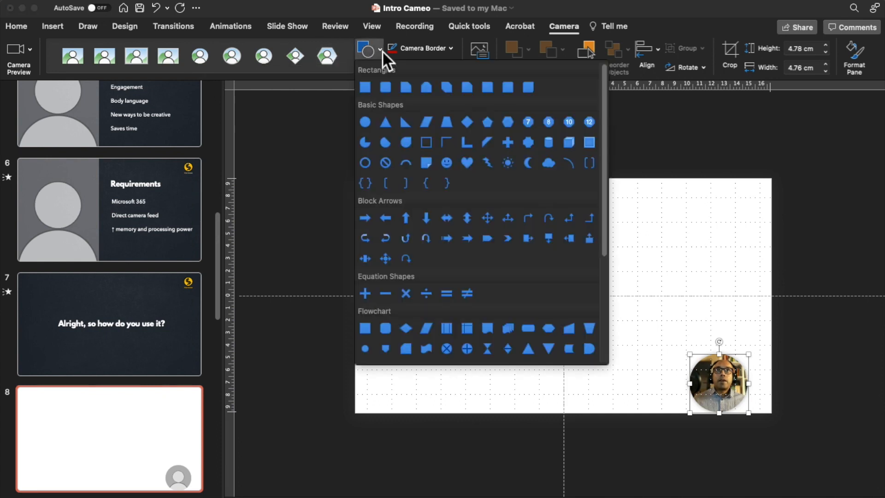
{"action": "left_click", "coordinate": [467, 163]}
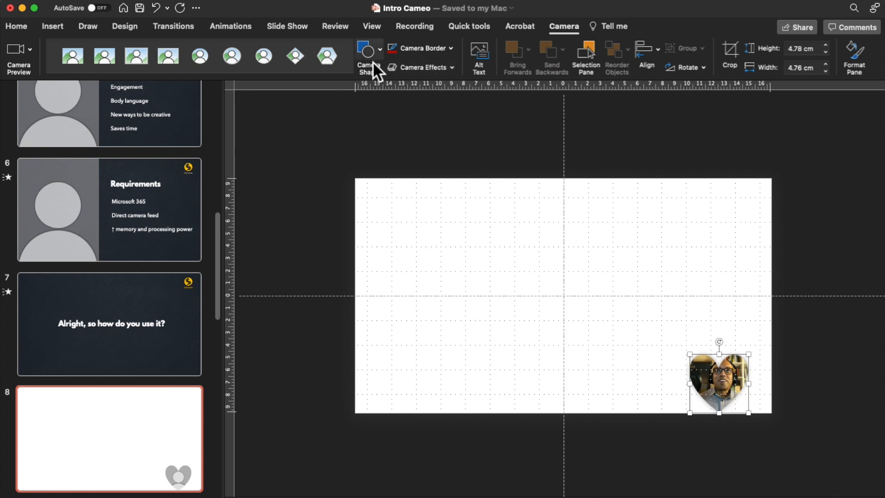
{"action": "left_click", "coordinate": [378, 53]}
{"action": "left_click", "coordinate": [507, 165]}
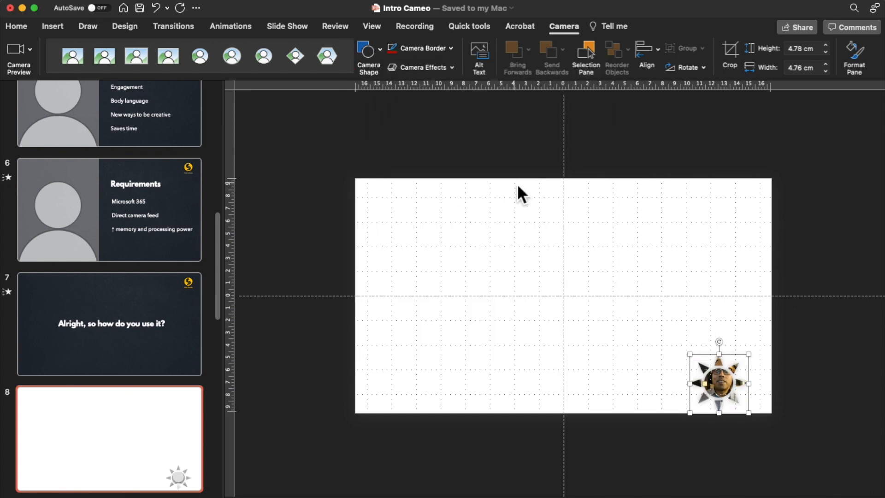
- Enlarge the camera feed to about 12.4 cm high near the slide's centre and apply the first rectangular camera style
{"action": "left_click_drag", "start_coordinate": [733, 407], "coordinate": [612, 365]}
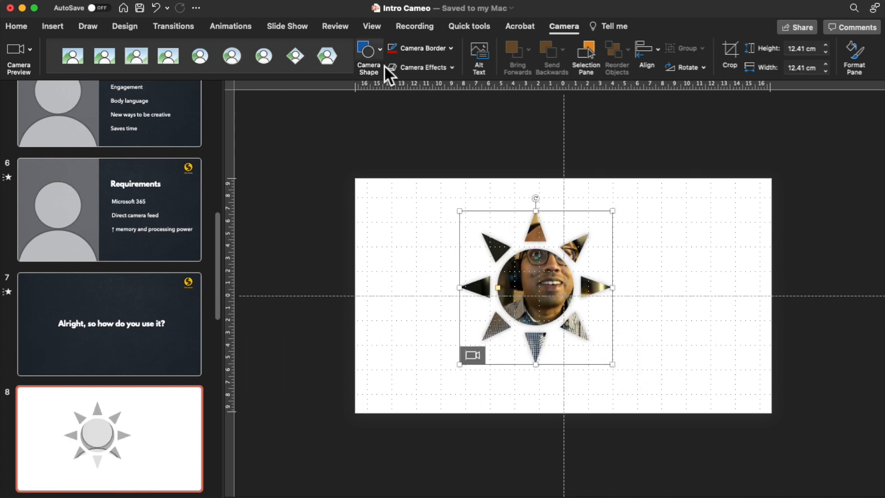
{"action": "left_click", "coordinate": [78, 56]}
{"action": "left_click_drag", "start_coordinate": [547, 300], "coordinate": [565, 312]}
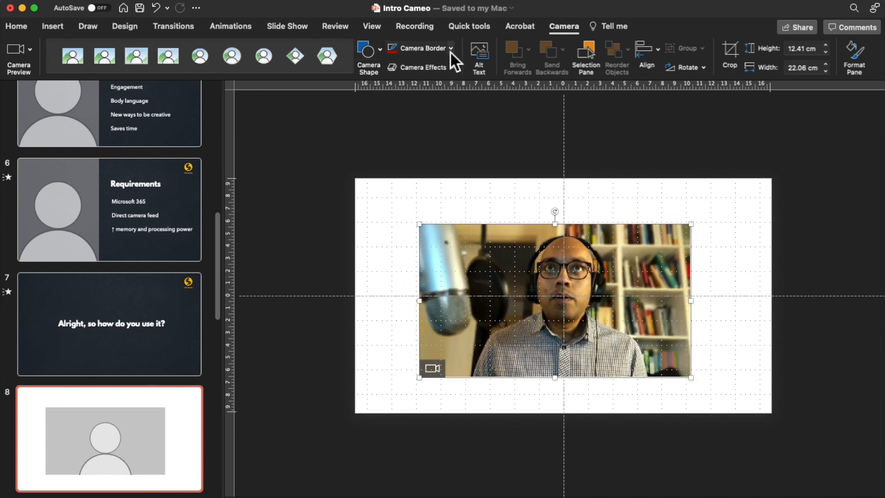
- Give the camera feed a dark red border with a weight of 6 pt
{"action": "left_click", "coordinate": [451, 49]}
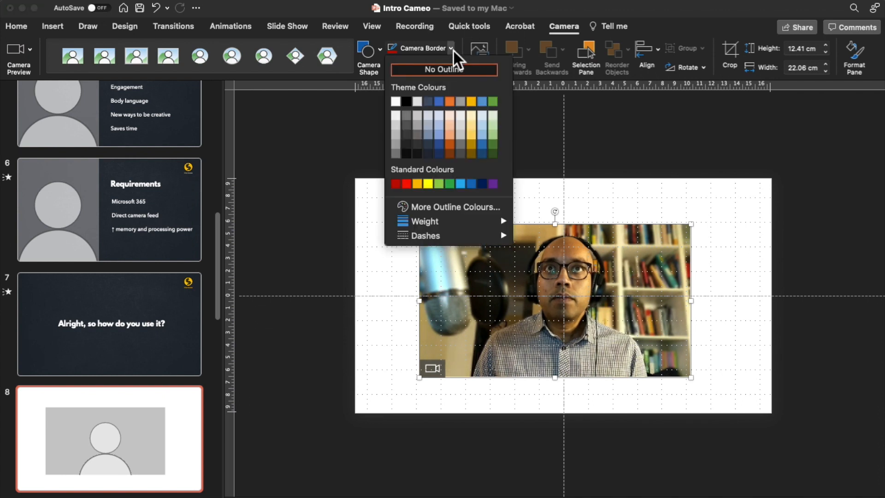
{"action": "left_click", "coordinate": [399, 184]}
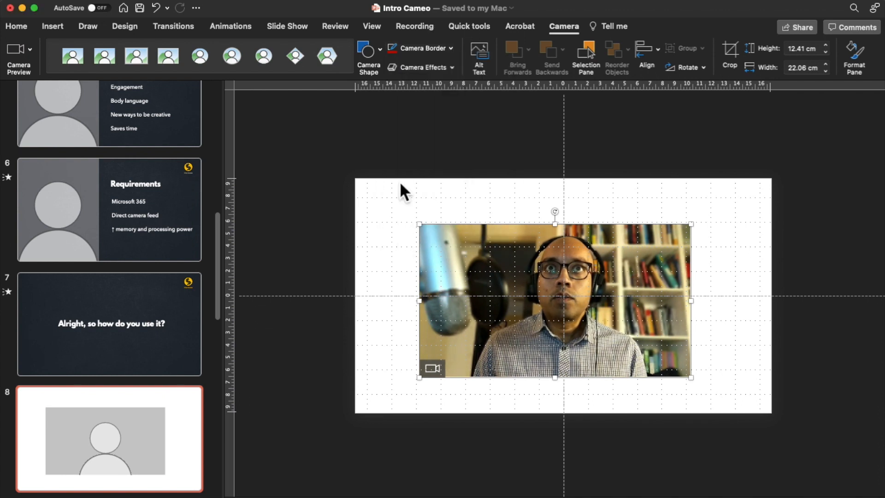
{"action": "left_click", "coordinate": [451, 49]}
{"action": "mouse_move", "coordinate": [475, 224]}
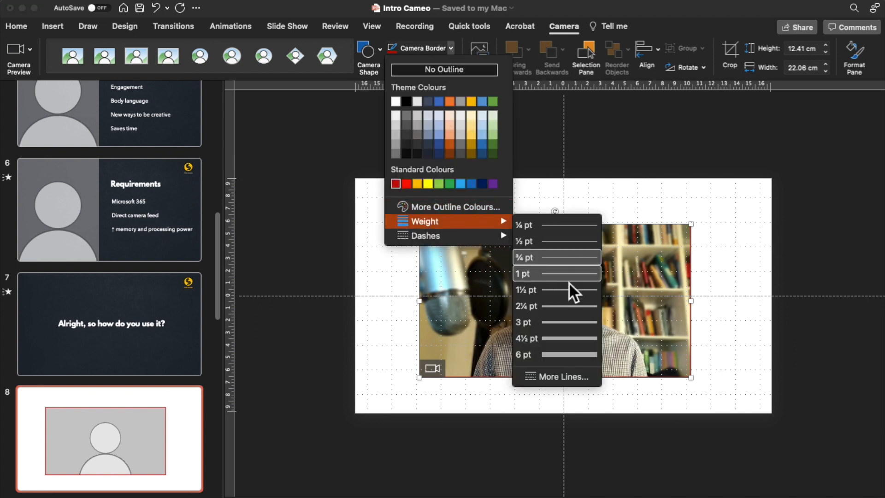
{"action": "left_click", "coordinate": [568, 357]}
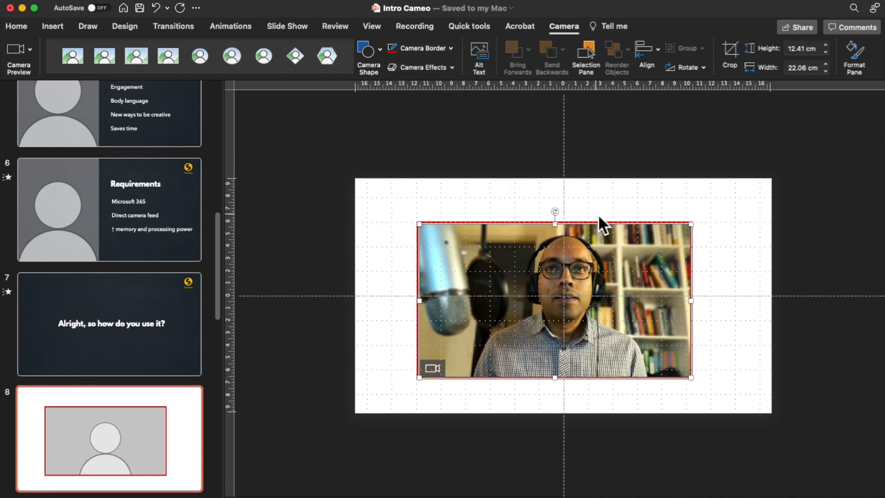
- Look through the Shadow presets among the camera effects without applying one
{"action": "left_click", "coordinate": [448, 69]}
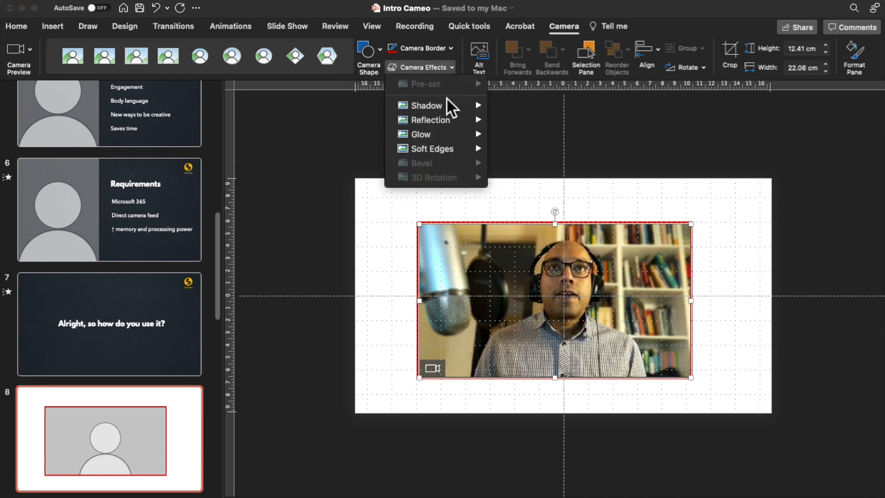
{"action": "mouse_move", "coordinate": [447, 104]}
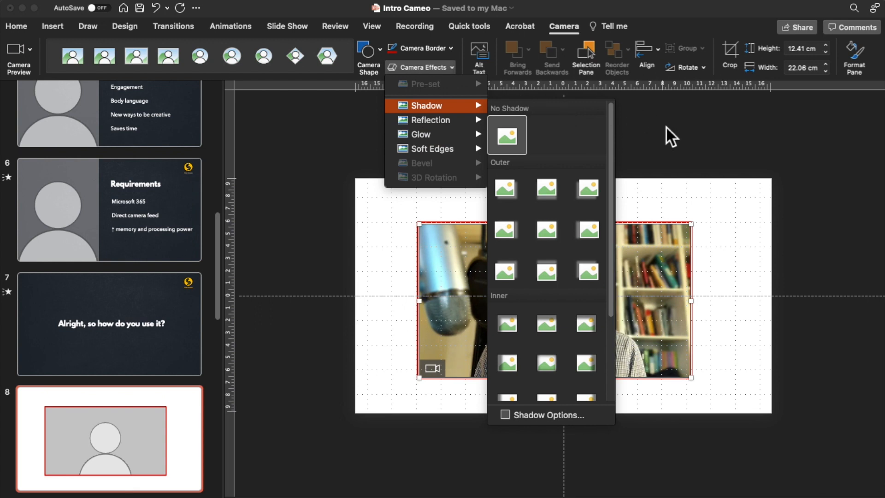
{"action": "left_click", "coordinate": [667, 128]}
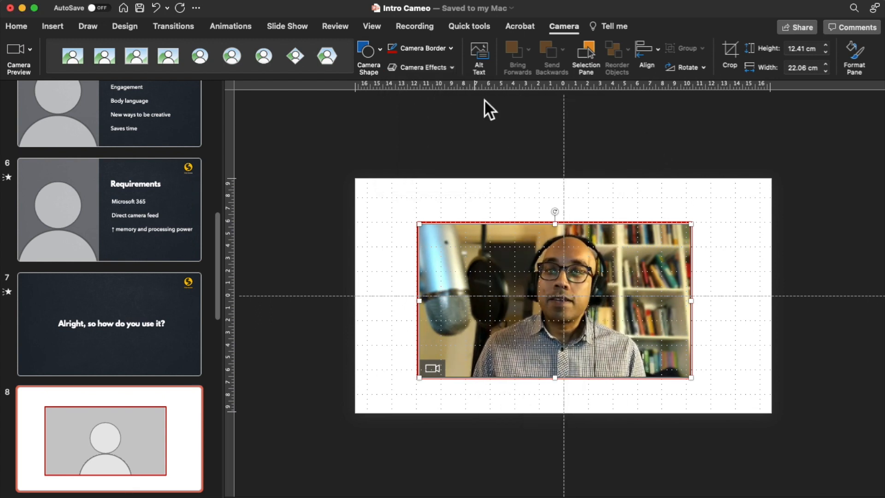
- Flip the camera feed horizontally and flip it back to its original orientation
{"action": "left_click", "coordinate": [705, 69]}
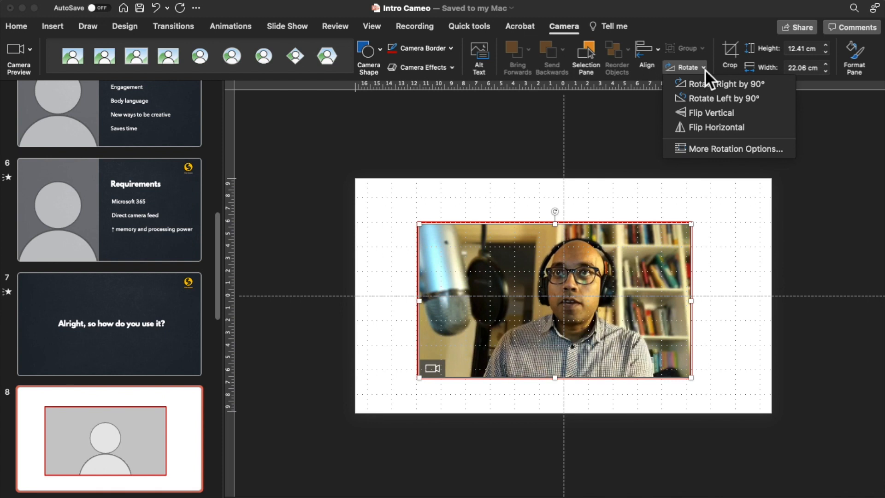
{"action": "left_click", "coordinate": [713, 125]}
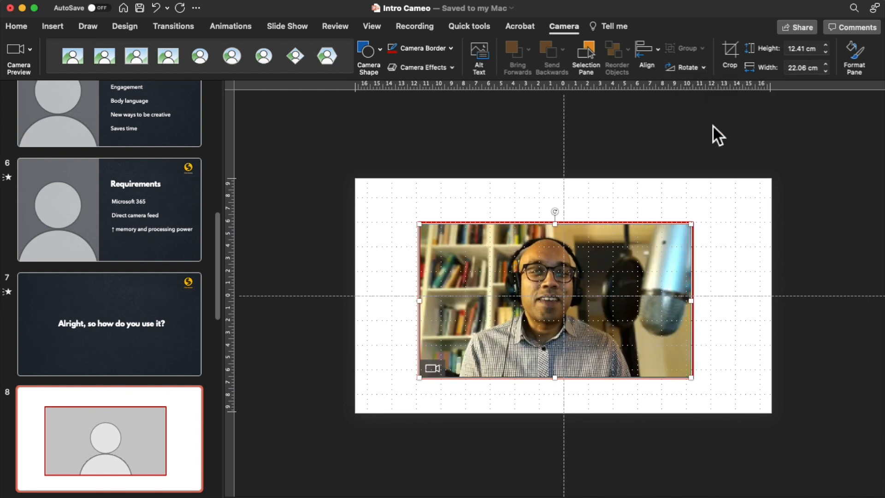
{"action": "left_click", "coordinate": [705, 69]}
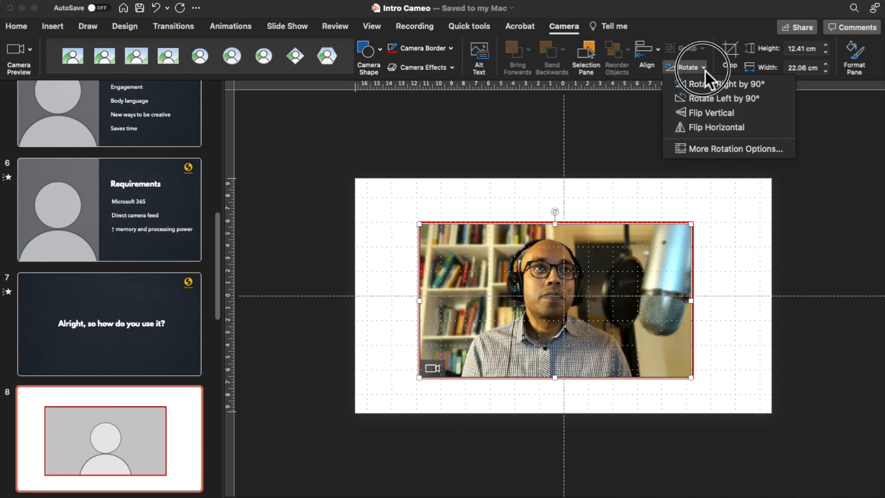
{"action": "left_click", "coordinate": [709, 127]}
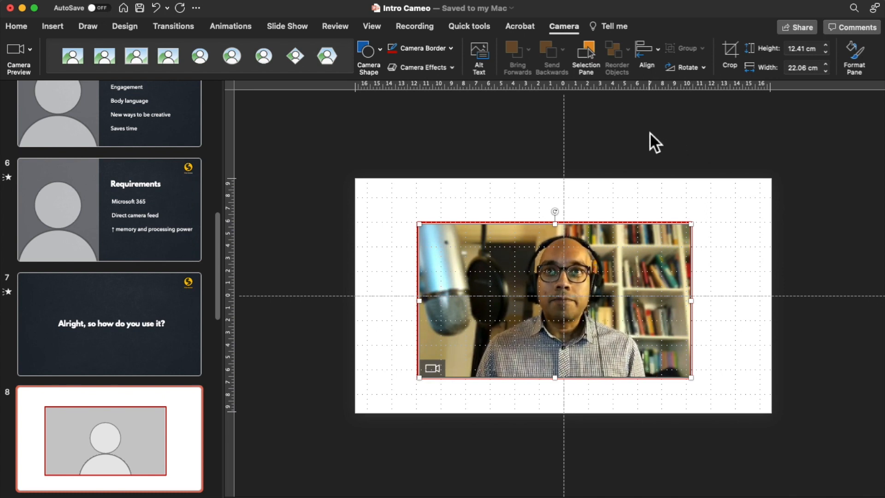
- Move the camera feed slightly so it sits vertically centred on the slide, and apply a Fly In entrance animation to it
{"action": "right_click", "coordinate": [523, 271]}
{"action": "left_click_drag", "start_coordinate": [530, 277], "coordinate": [559, 294]}
{"action": "left_click", "coordinate": [229, 26]}
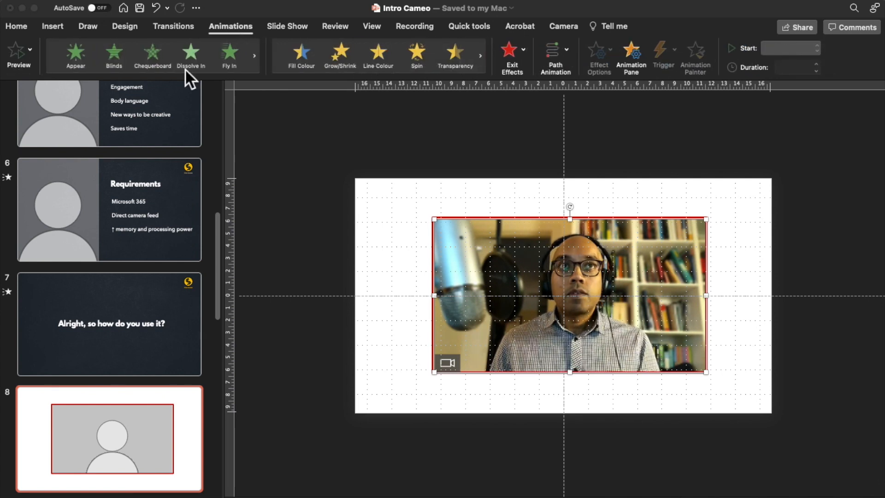
{"action": "left_click", "coordinate": [228, 66]}
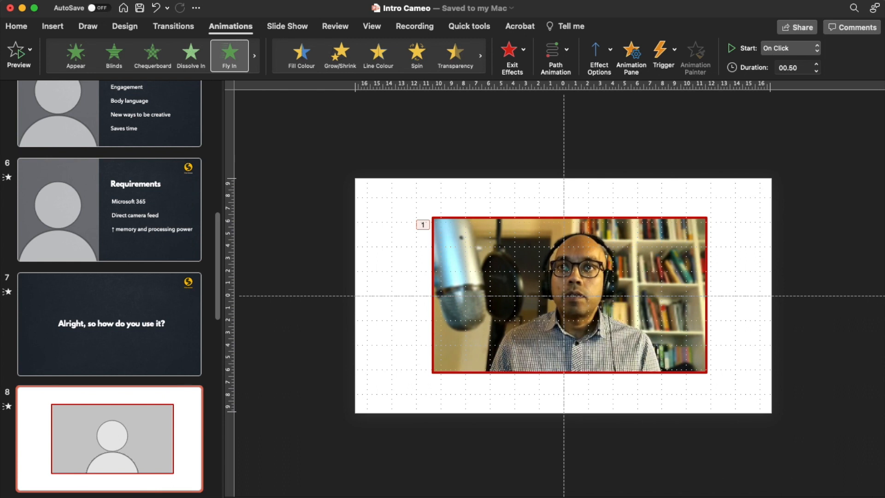
- Play the slide show from the current slide, trigger the camera feed's entrance animation, and end the show
{"action": "key", "text": "super+Return"}
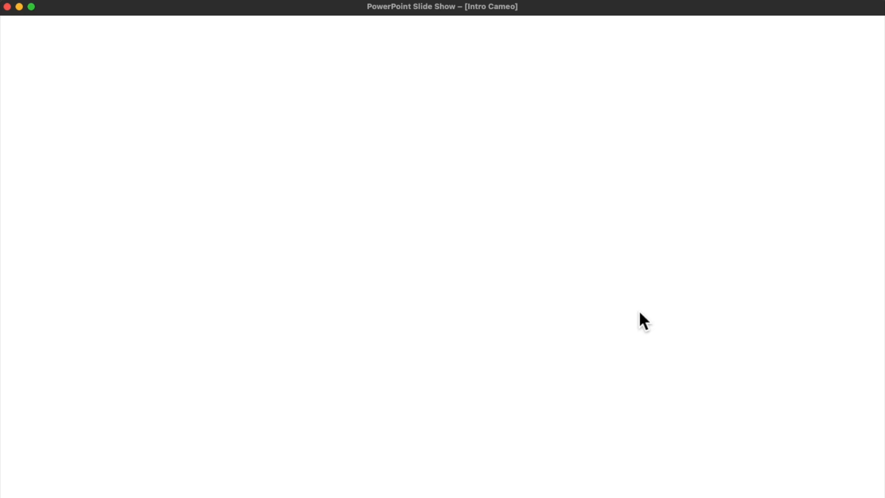
{"action": "left_click", "coordinate": [639, 311]}
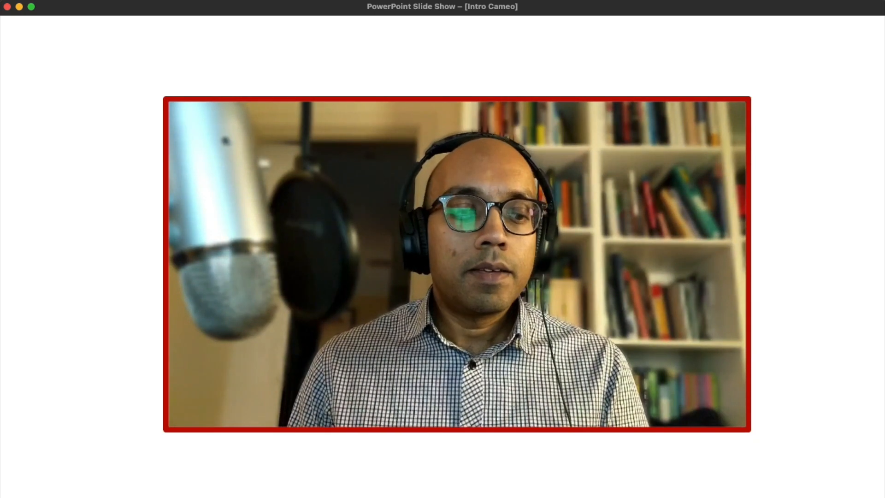
{"action": "key", "text": "Escape"}
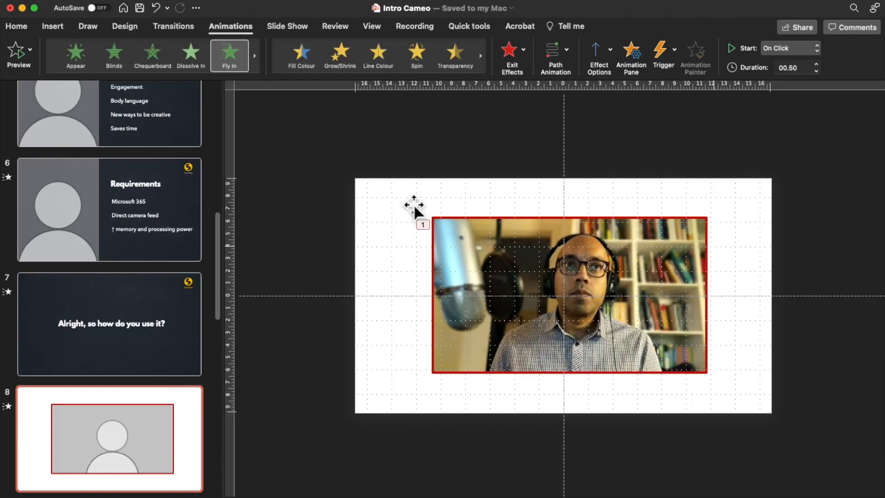
- Show the slide's animation list and delete the camera feed's Fly In animation
{"action": "left_click", "coordinate": [342, 269]}
{"action": "mouse_move", "coordinate": [511, 266]}
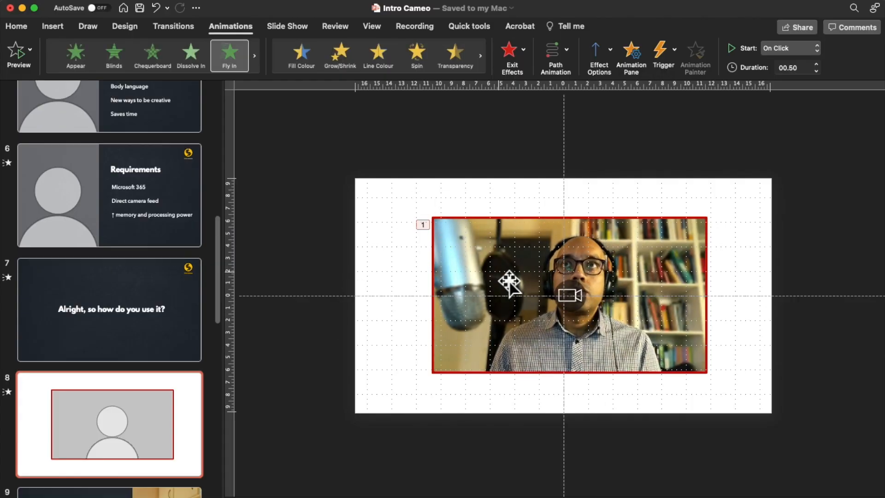
{"action": "left_click", "coordinate": [636, 52]}
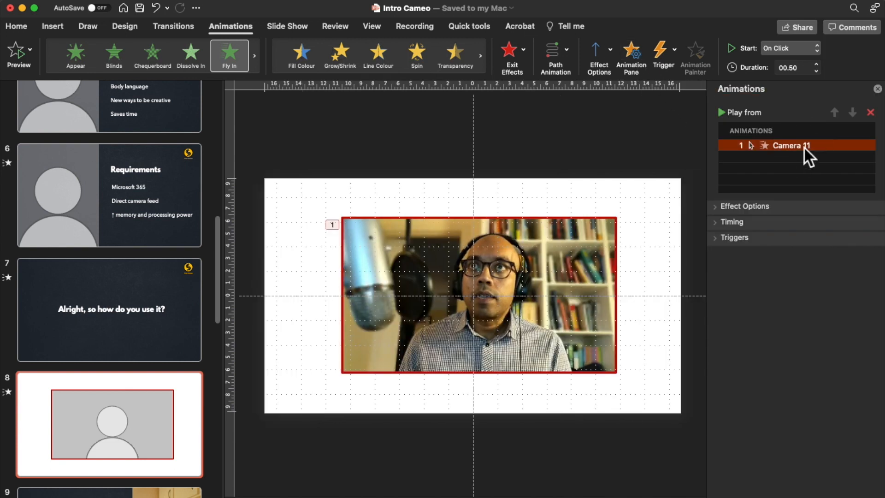
{"action": "key", "text": "BackSpace"}
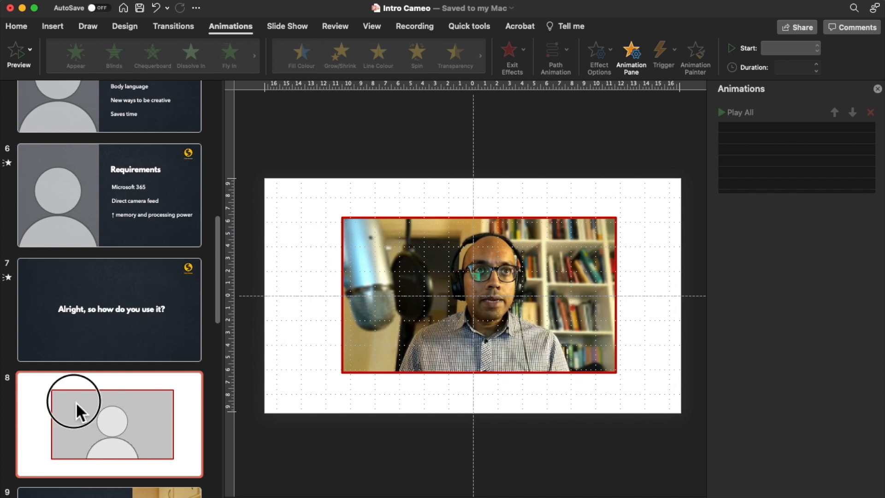
- Paste a copy of slide 8 with its camera feed directly after it, and switch between the two slides to compare them
{"action": "key", "text": "super+v"}
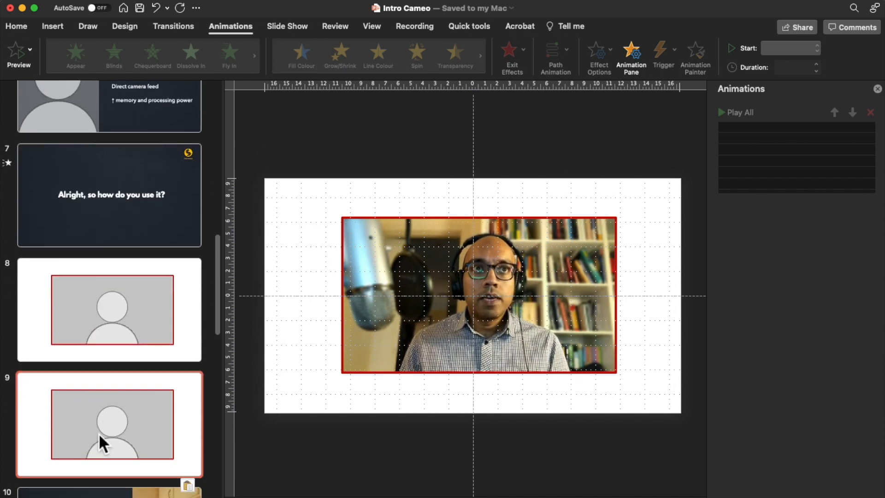
{"action": "left_click", "coordinate": [93, 316]}
{"action": "left_click", "coordinate": [99, 397]}
{"action": "left_click", "coordinate": [95, 329]}
{"action": "left_click", "coordinate": [97, 390]}
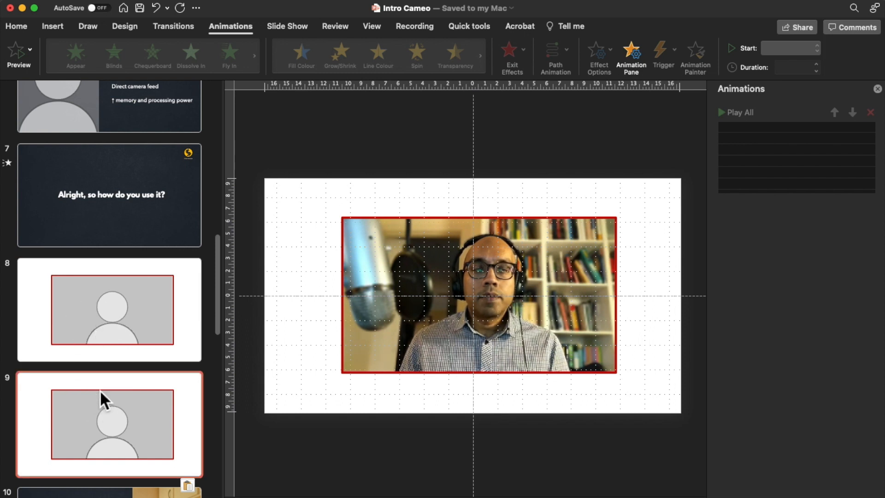
- Move the camera feed on slide 9 completely off the slide's left edge and apply the Morph transition to that slide
{"action": "left_click", "coordinate": [431, 284]}
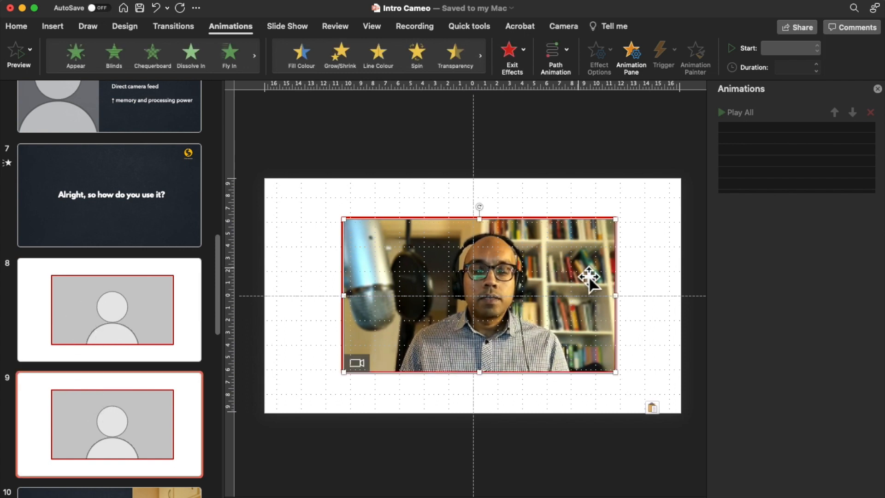
{"action": "left_click_drag", "start_coordinate": [782, 497], "coordinate": [771, 497]}
{"action": "left_click_drag", "start_coordinate": [506, 293], "coordinate": [302, 294]}
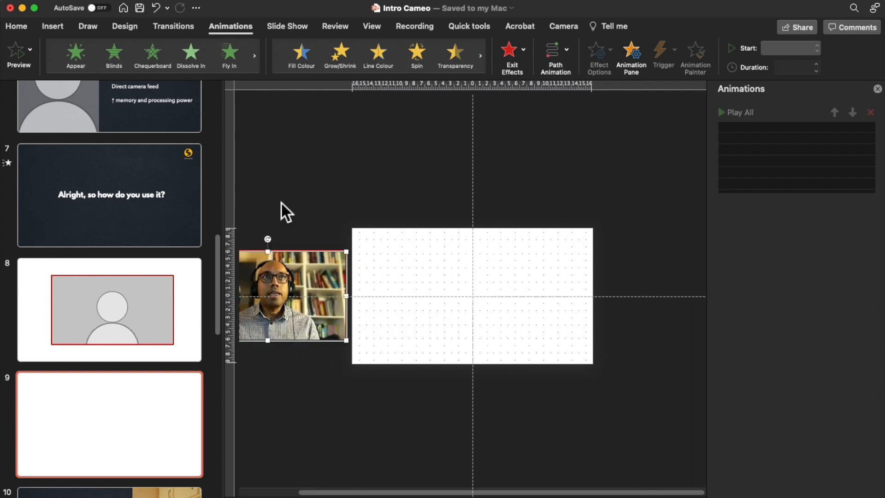
{"action": "left_click", "coordinate": [192, 28]}
{"action": "left_click", "coordinate": [137, 51]}
- Switch between slides 8 and 9 to compare the camera feed's start and end positions for the Morph transition
{"action": "left_click", "coordinate": [109, 309]}
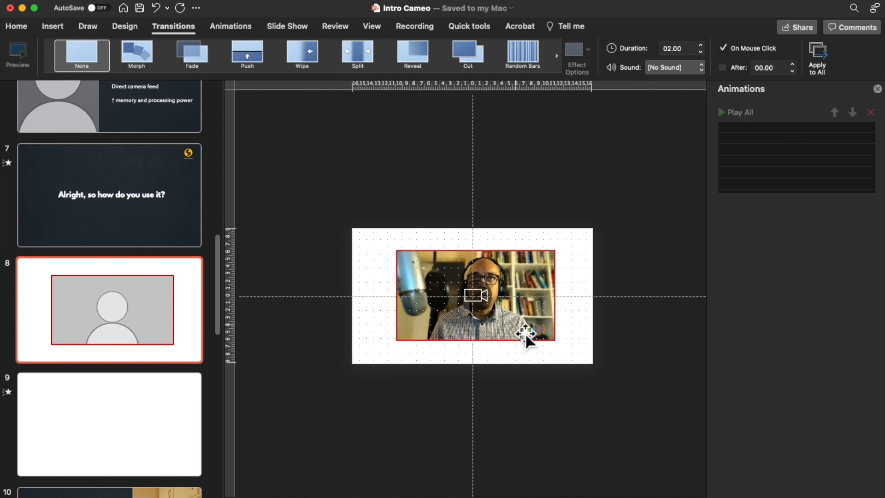
{"action": "left_click", "coordinate": [122, 429]}
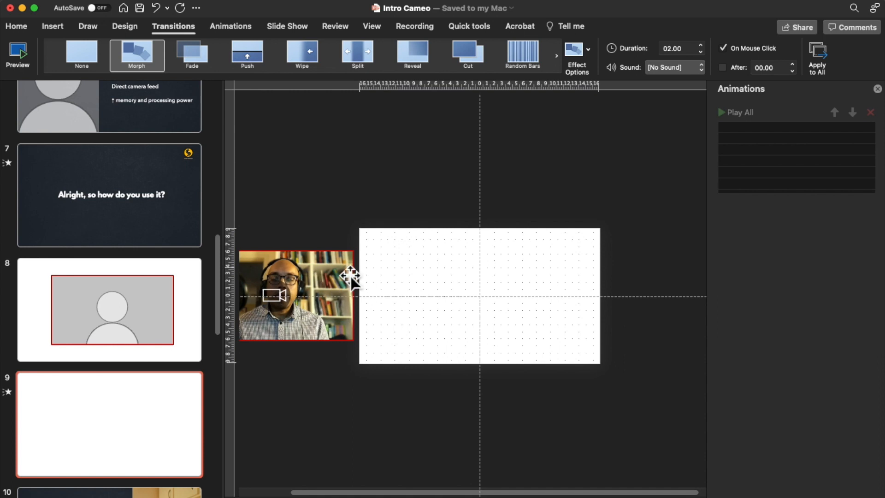
{"action": "left_click", "coordinate": [324, 281]}
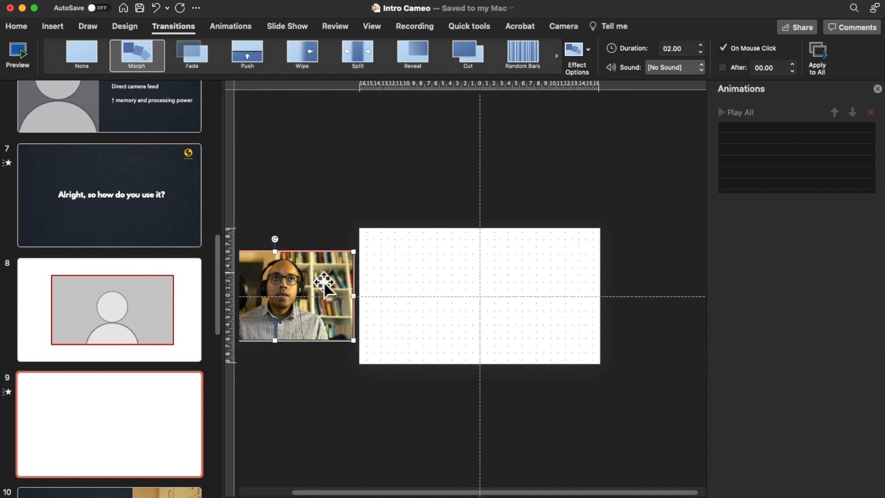
{"action": "left_click", "coordinate": [162, 408]}
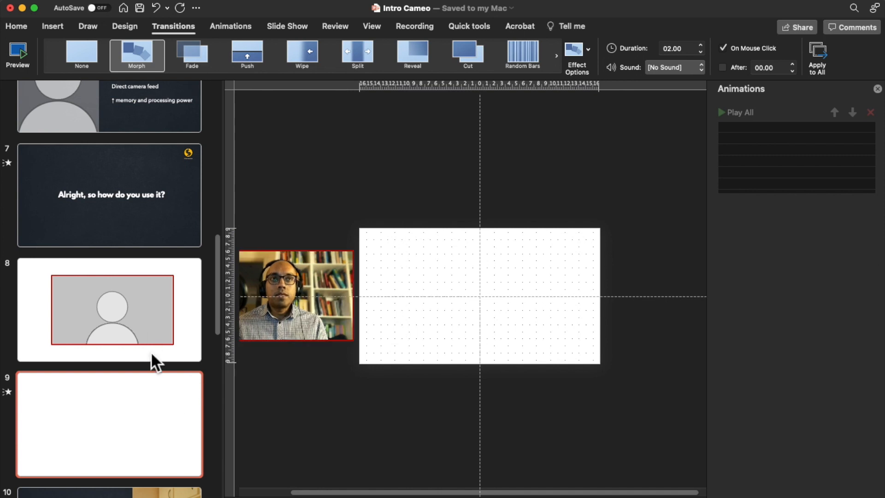
{"action": "left_click", "coordinate": [149, 328]}
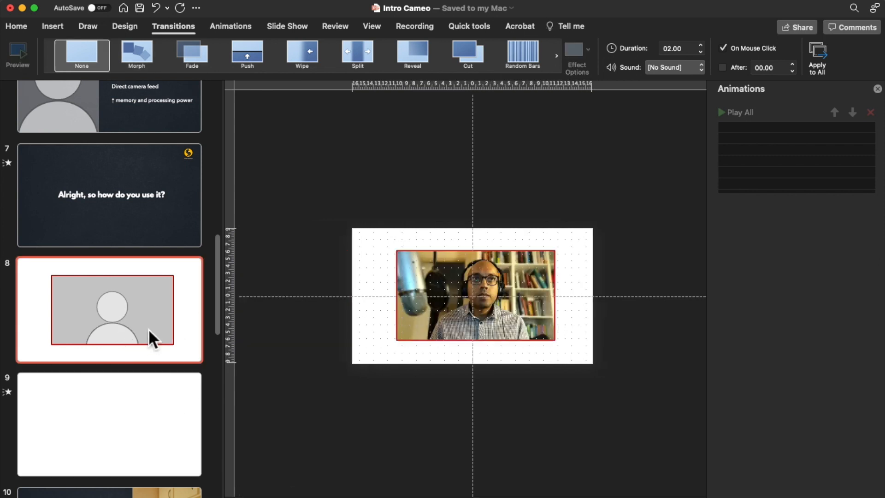
{"action": "left_click", "coordinate": [142, 408]}
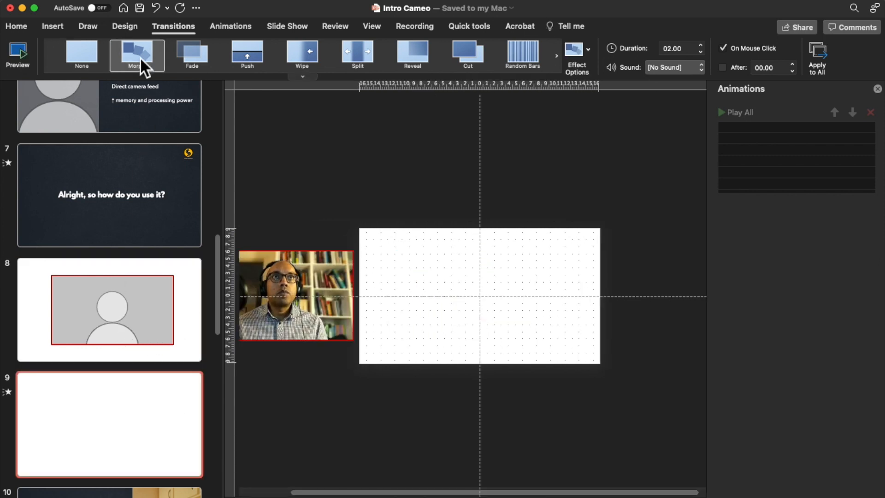
- Play the slide show from slide 8, advance to slide 9 to preview the Morph transition, and end the show
{"action": "left_click", "coordinate": [108, 299]}
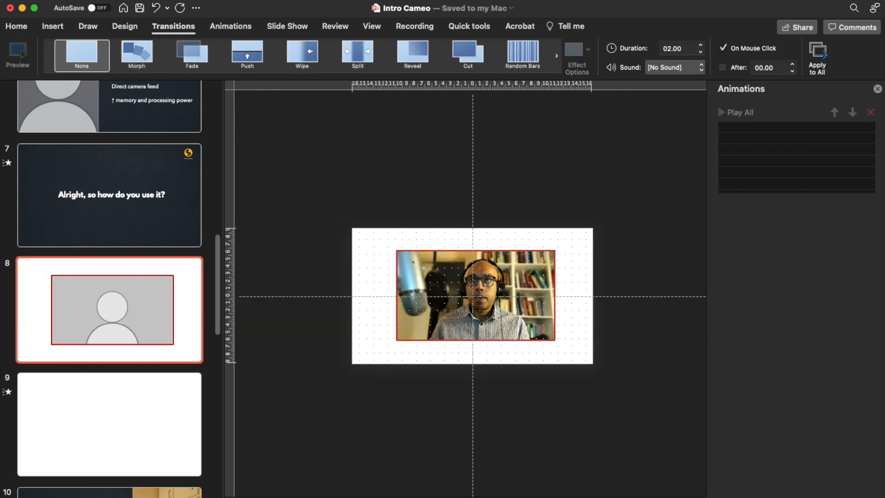
{"action": "key", "text": "super+Return"}
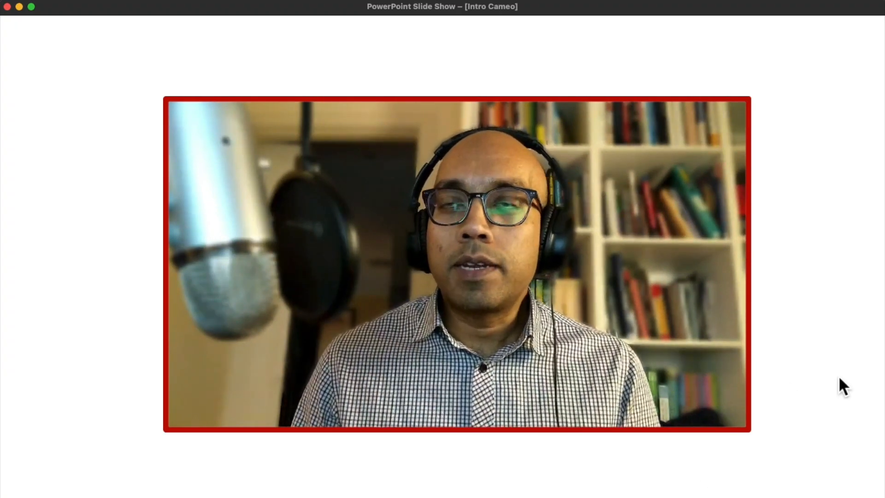
{"action": "key", "text": "Right"}
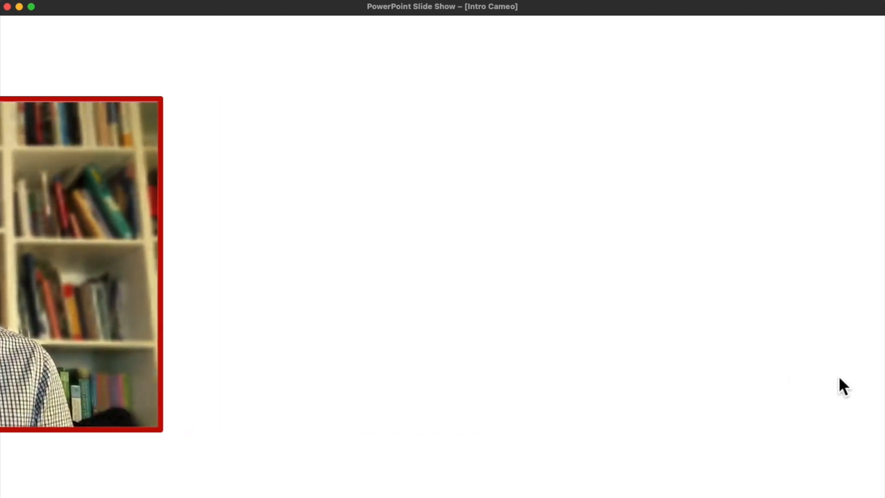
{"action": "key", "text": "Escape"}
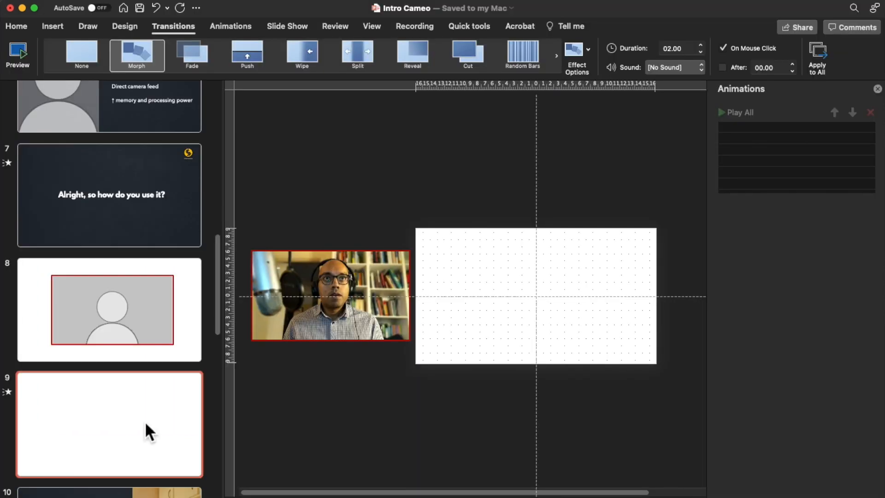